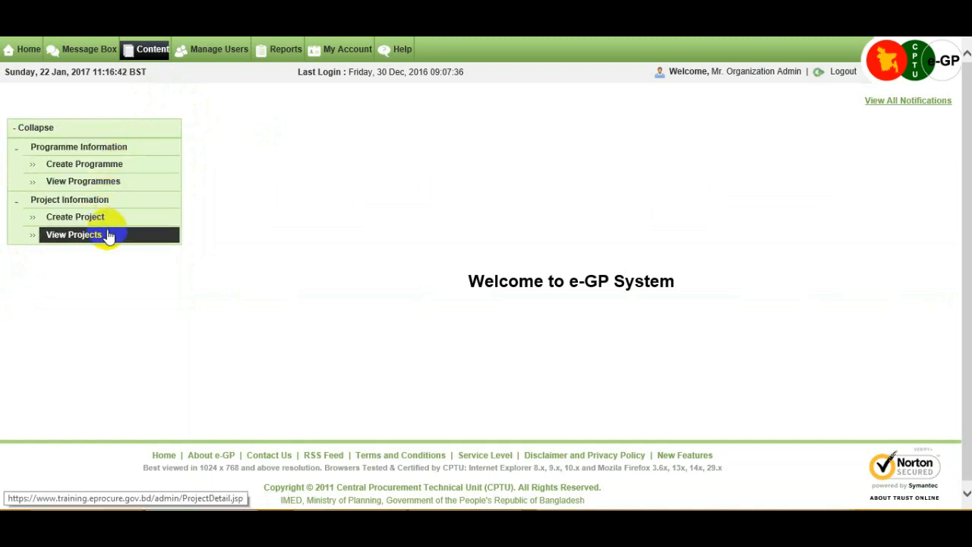
Create a programme with code org-001, name Purchase Order 001 and owner Org Admin, and submit it.
left_click(165, 185)
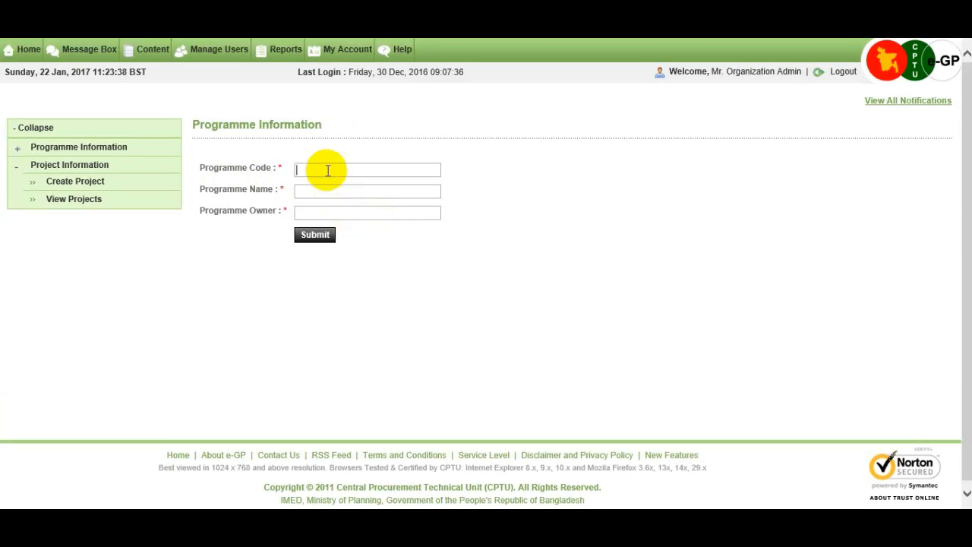
type("org-001")
key("Tab")
type("Purchase O")
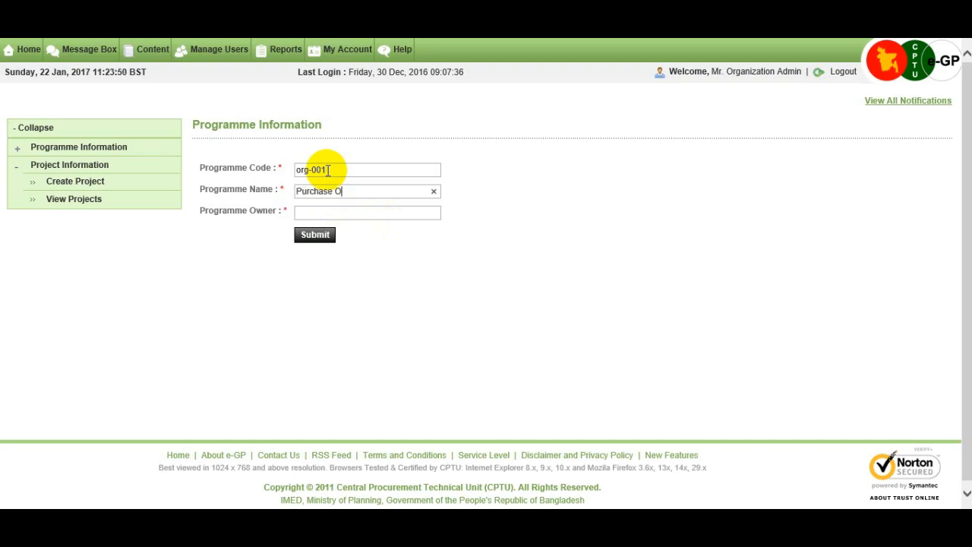
type("rder 001")
key("Tab")
type("Org Admin")
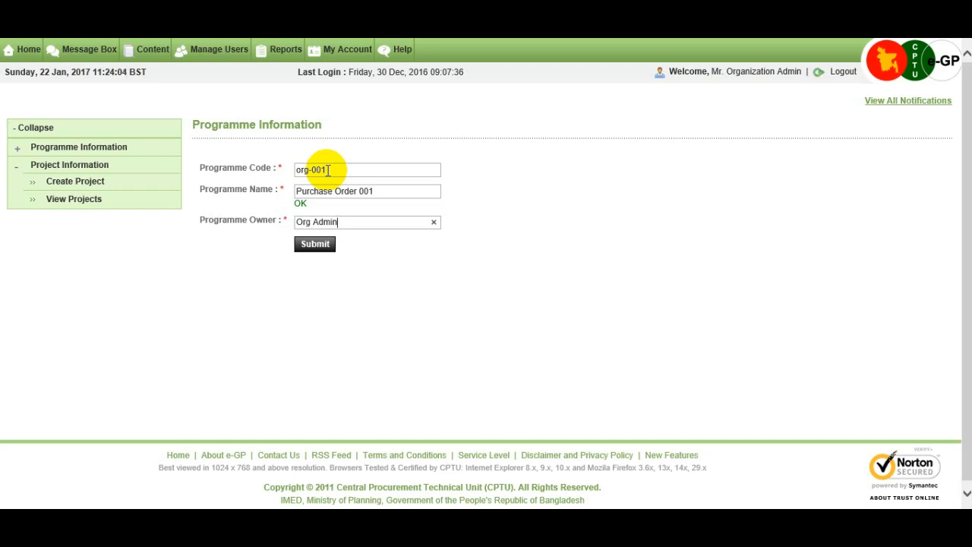
left_click(331, 244)
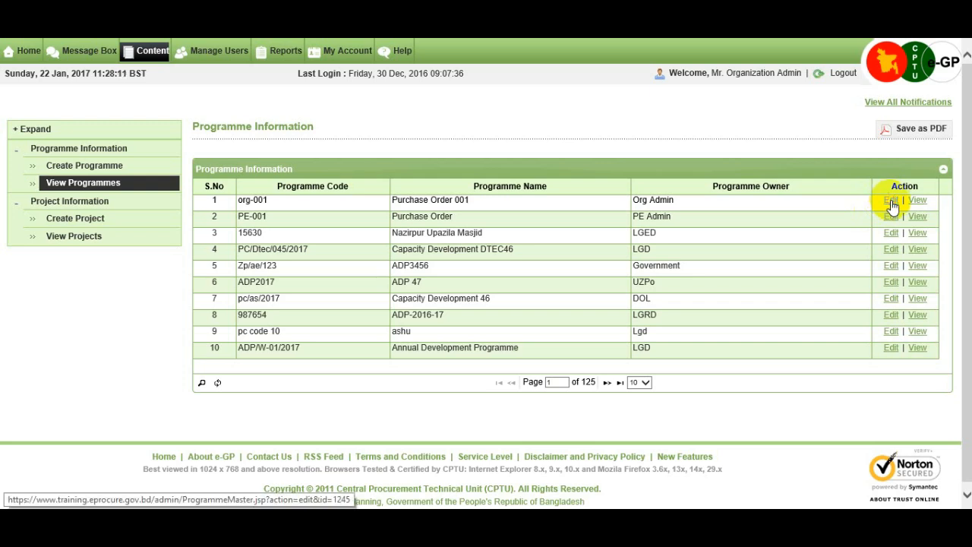
Open the programme org-001 for editing and save it with the Update action.
left_click(891, 201)
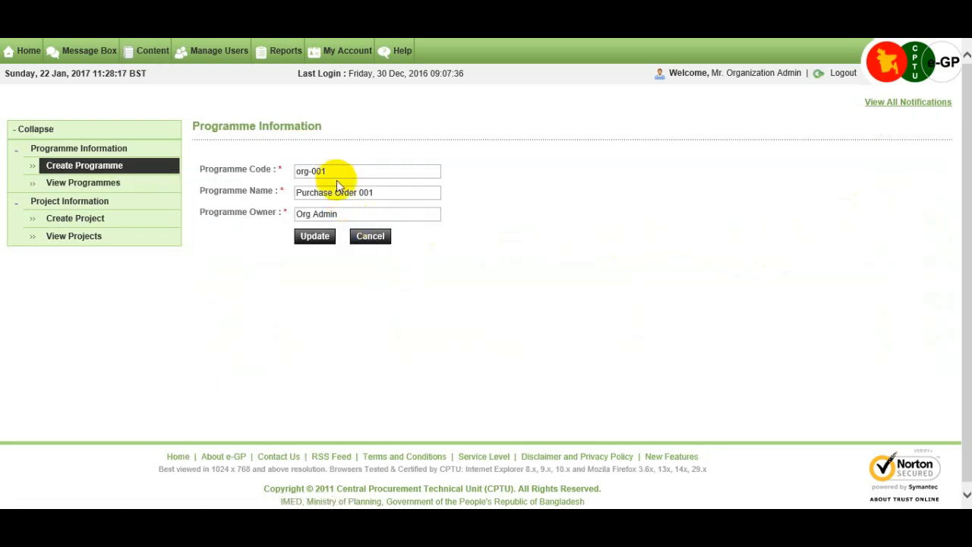
left_click(325, 241)
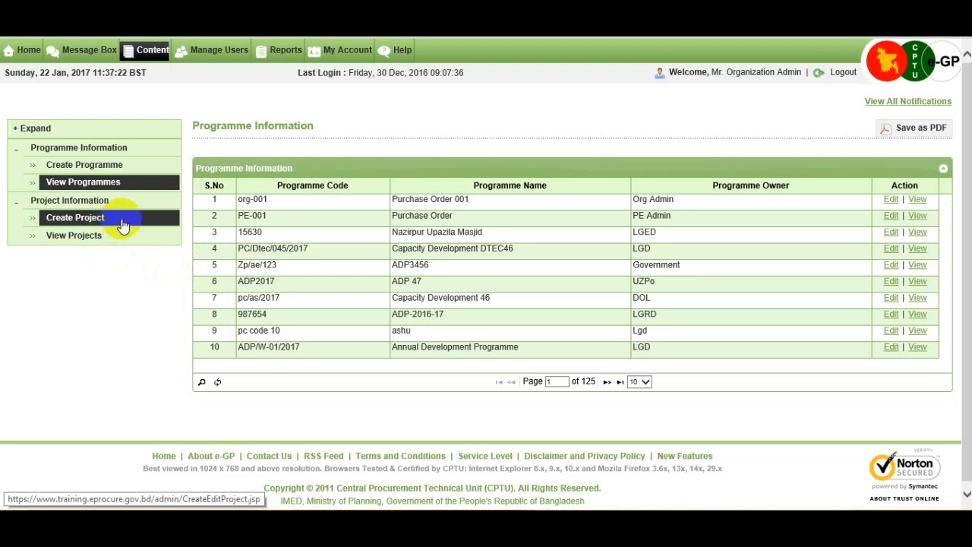
Start a new project under the programme Purchase Order 001 with code prj001 and name Finance Project001.
left_click(122, 221)
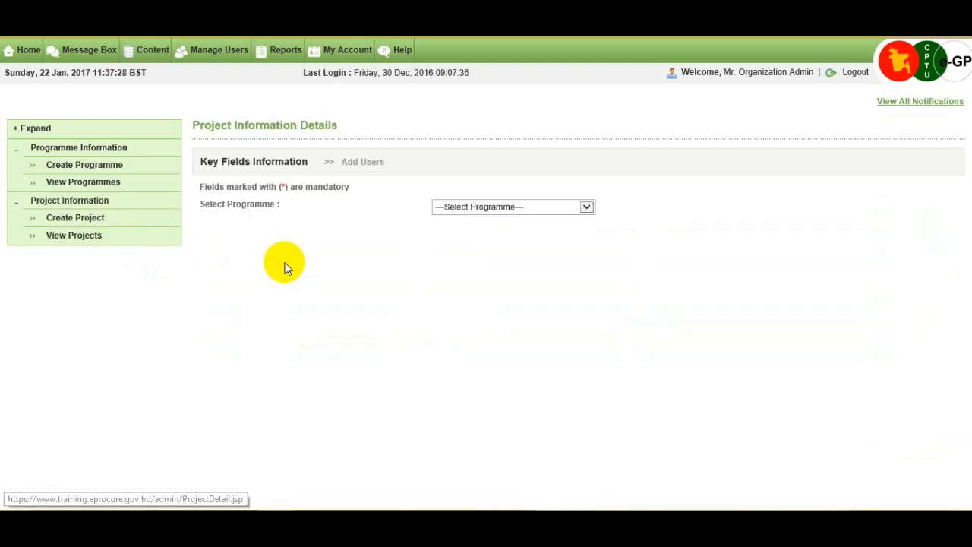
left_click(583, 207)
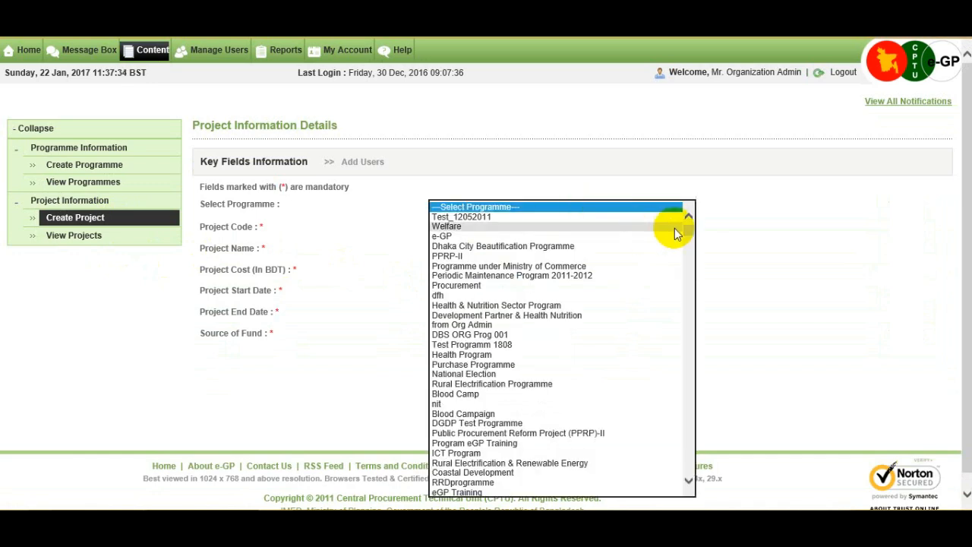
left_click_drag(686, 228, 686, 473)
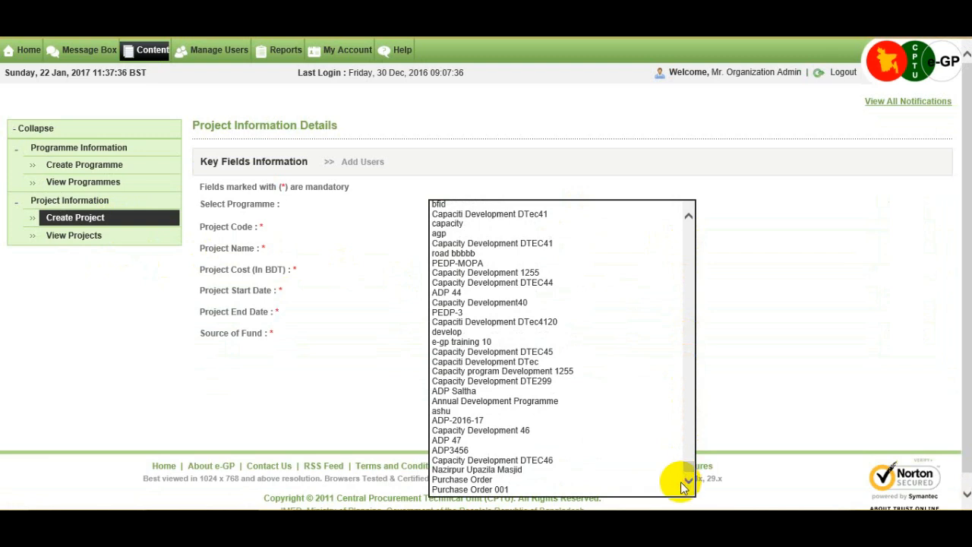
left_click(510, 487)
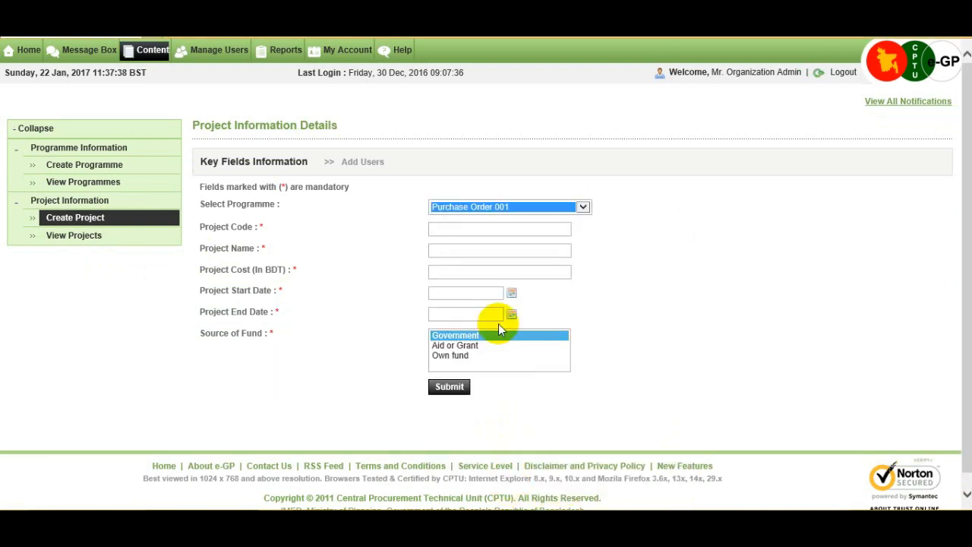
left_click(466, 228)
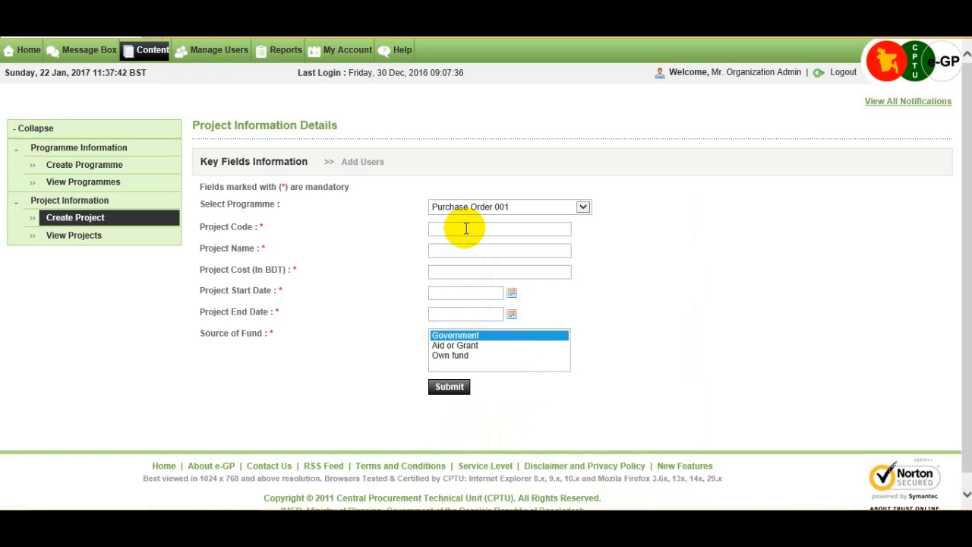
type("prj001")
left_click(472, 249)
type("Finan")
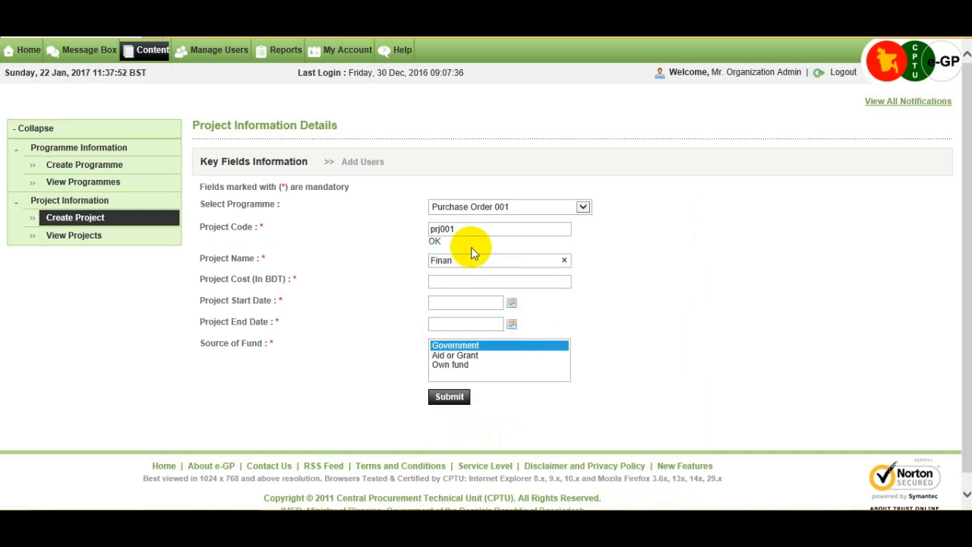
type("ce Project001")
Set the project cost to 19000 BDT and the project start date to 25/01/2017.
left_click(475, 282)
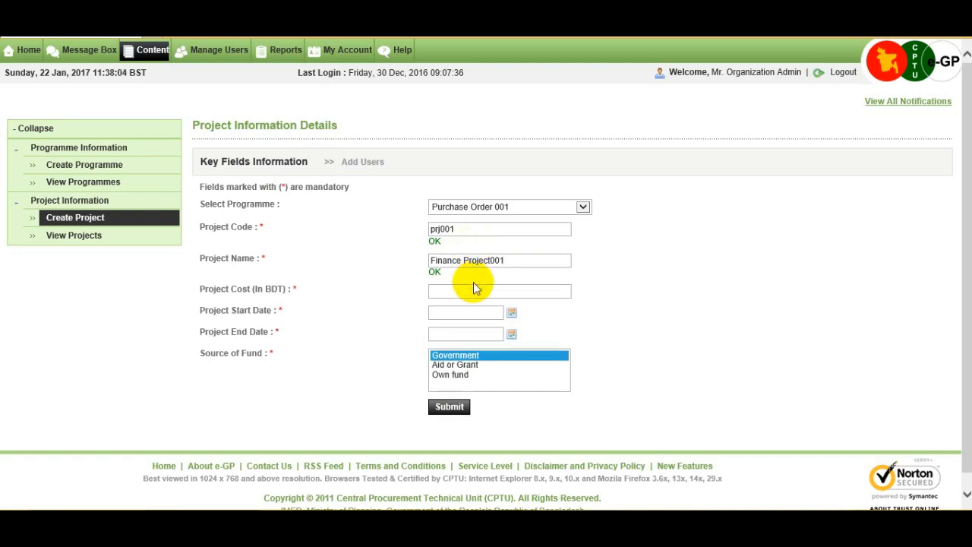
type("19000")
left_click(492, 315)
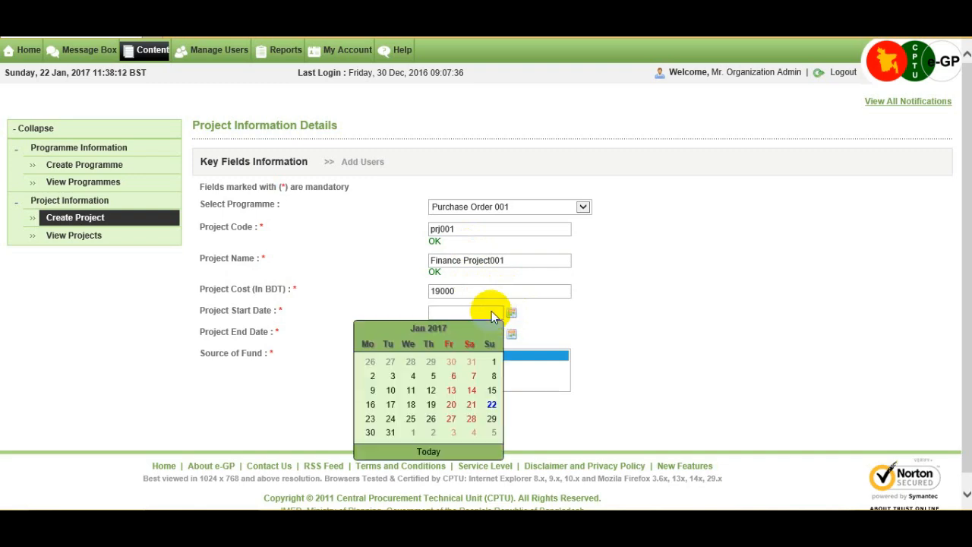
left_click(408, 419)
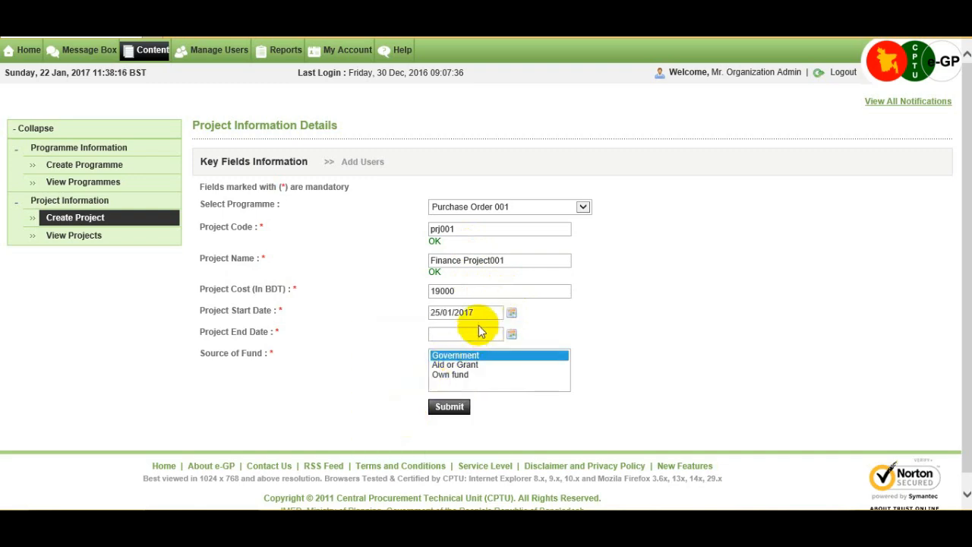
Set the project end date to 31/05/2017, choose Government as source of fund, and submit the project details.
left_click(483, 335)
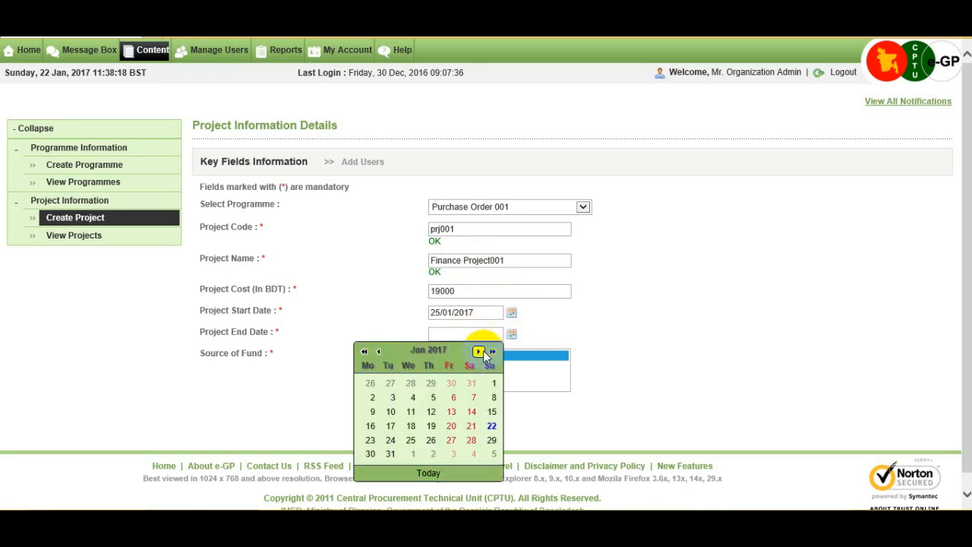
left_click(479, 351)
left_click(479, 351)
left_click(479, 351)
left_click(479, 351)
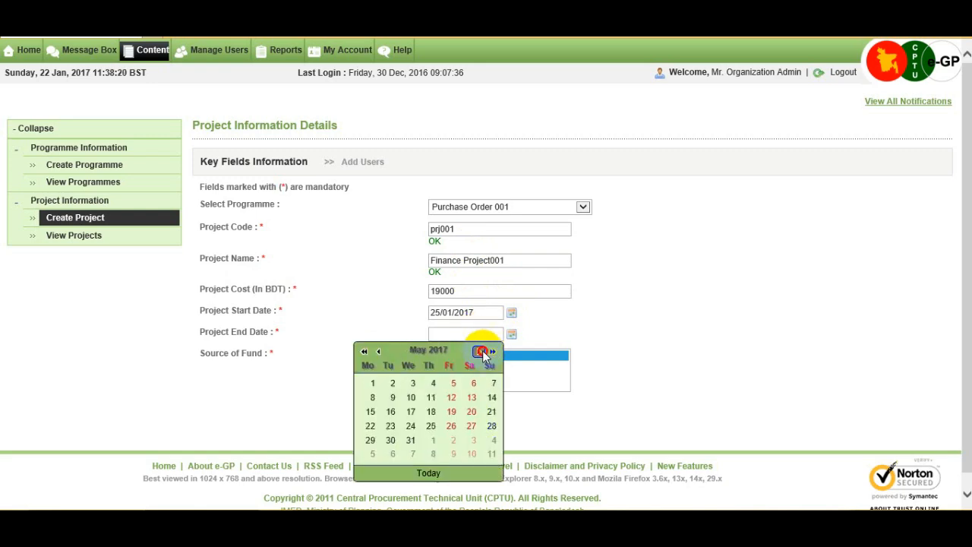
left_click(410, 440)
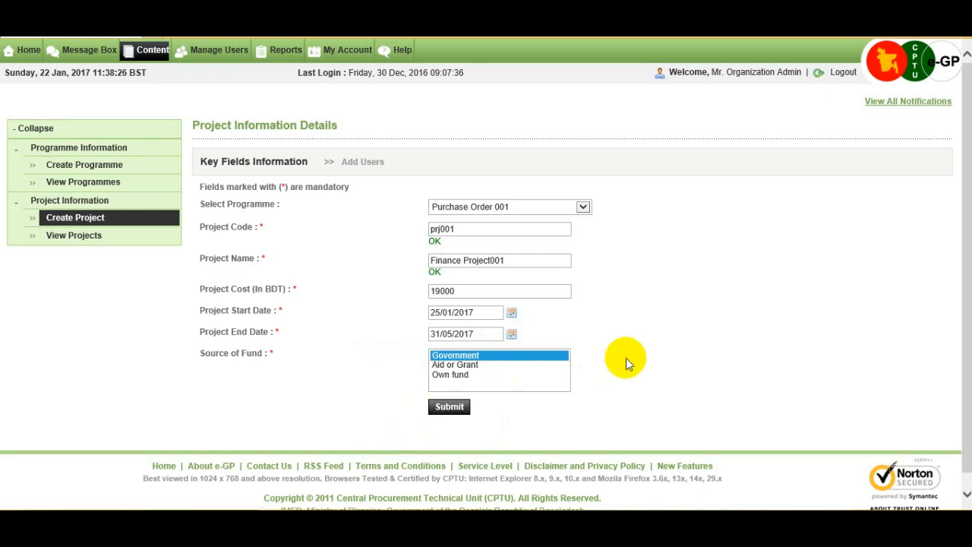
left_click(476, 357)
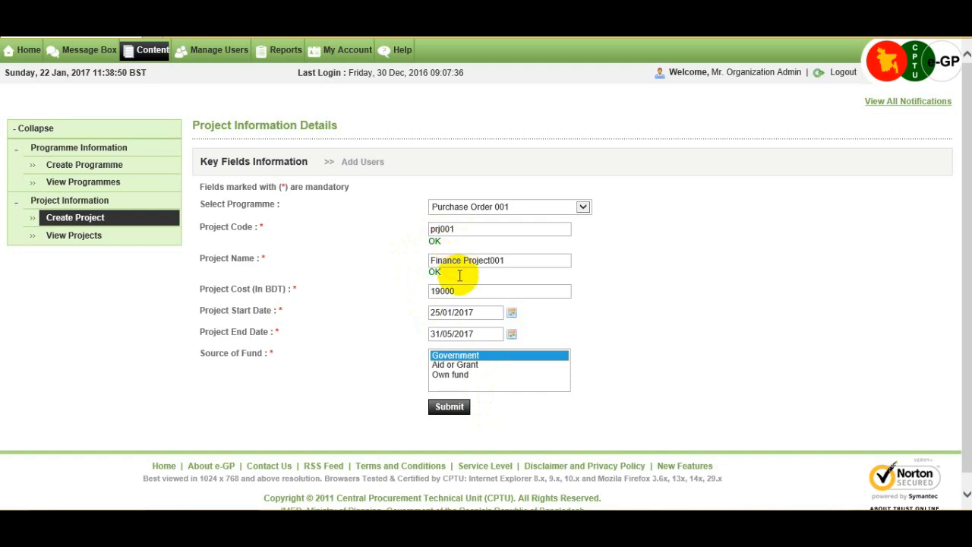
left_click(458, 410)
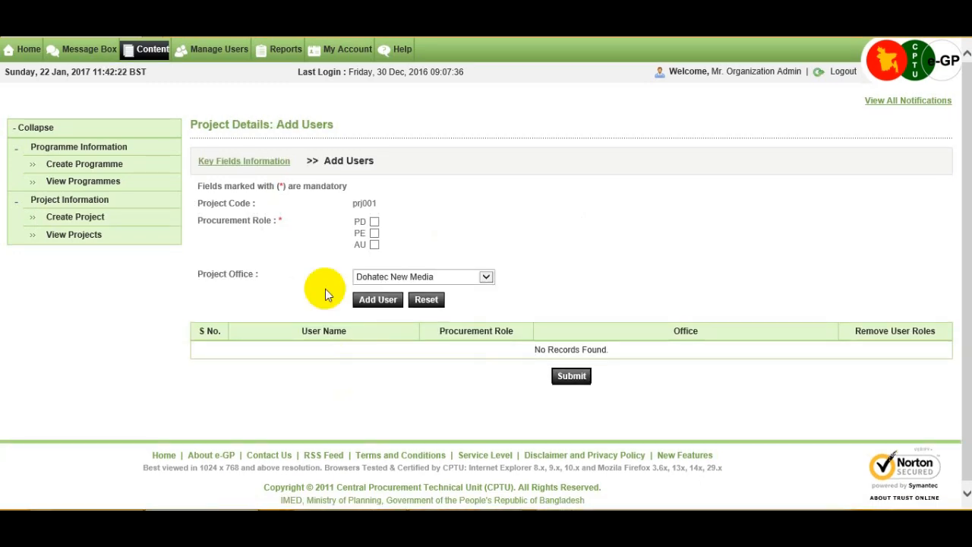
Add the employee of the Dohatec New Media office to the project with the PE role and submit the project users.
left_click(375, 235)
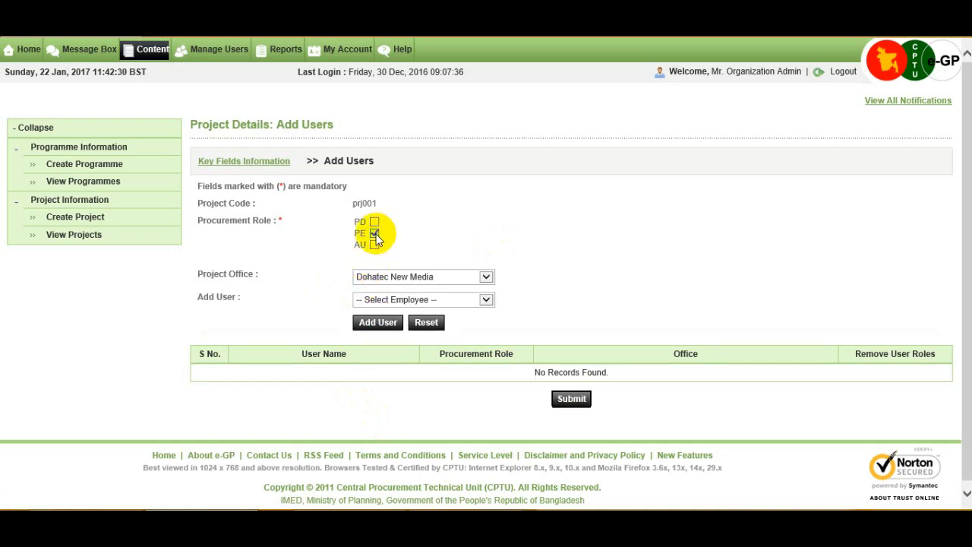
left_click(401, 276)
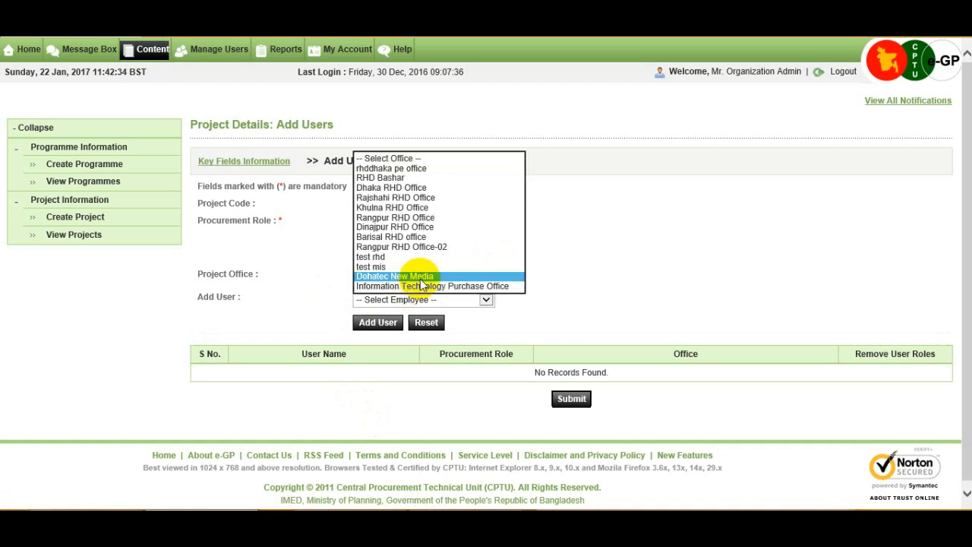
left_click(424, 277)
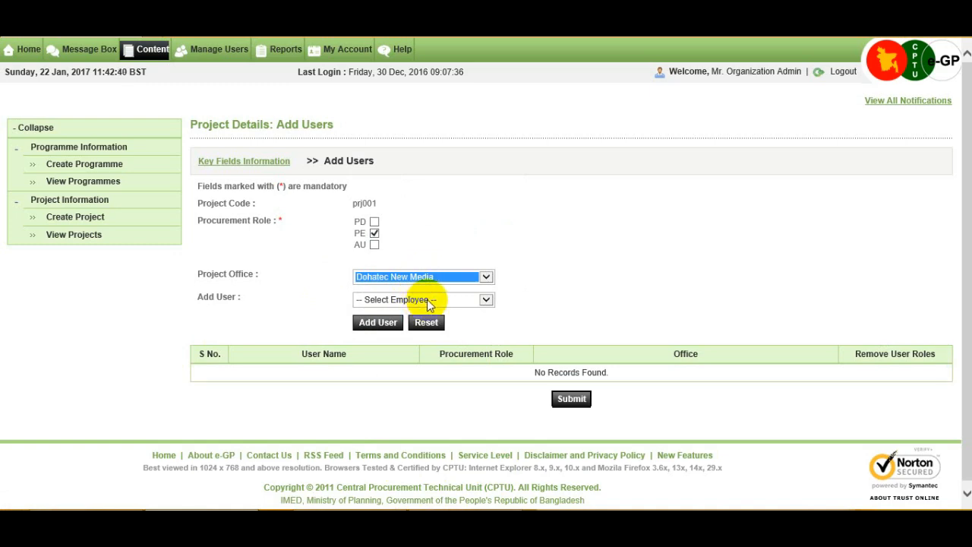
left_click(427, 299)
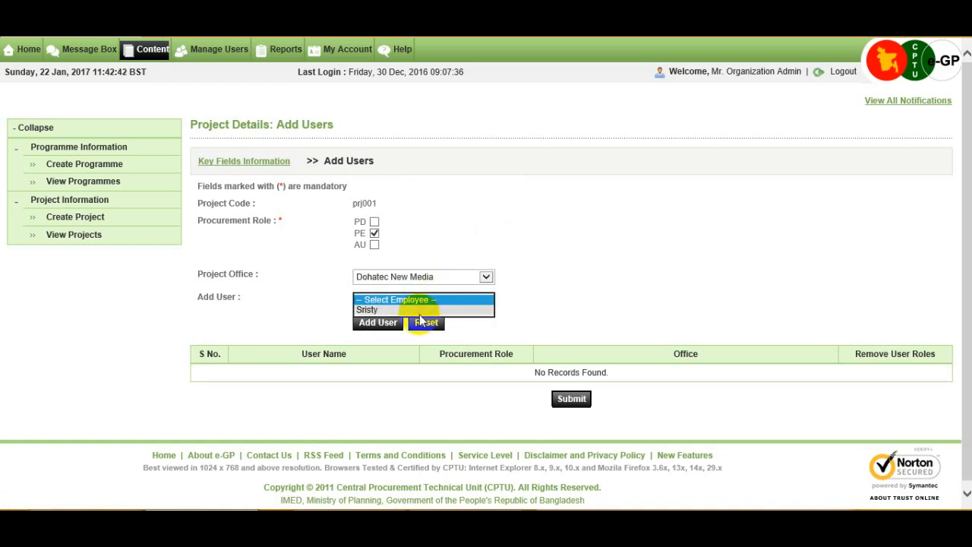
left_click(422, 310)
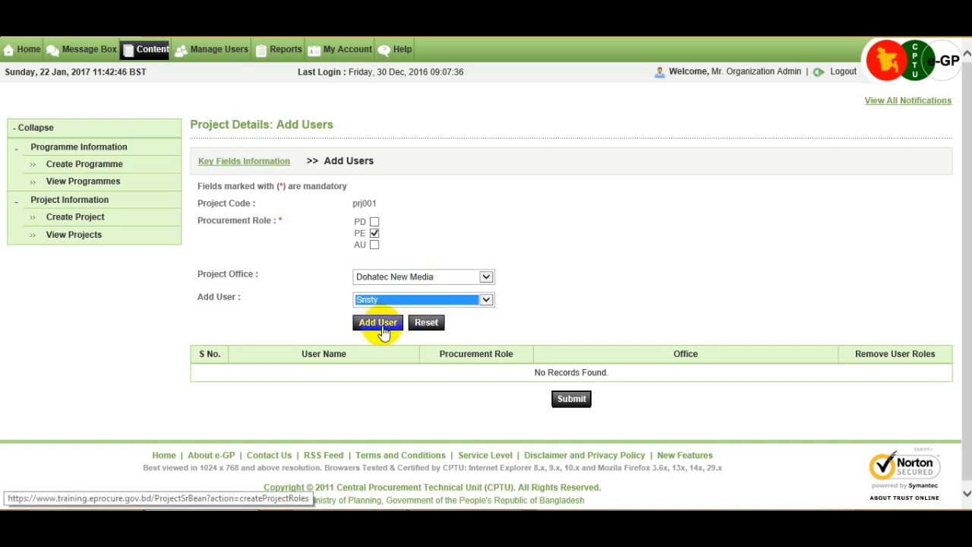
left_click(388, 331)
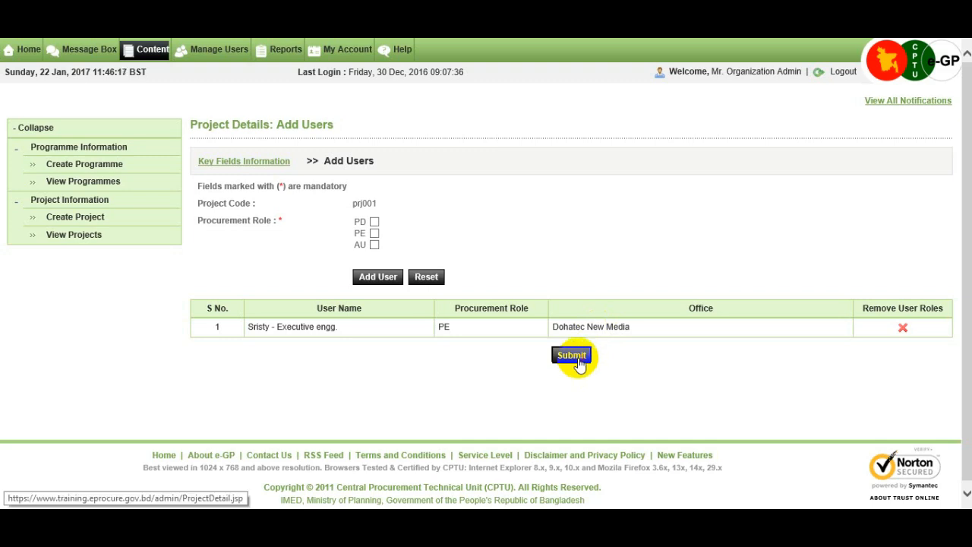
left_click(573, 357)
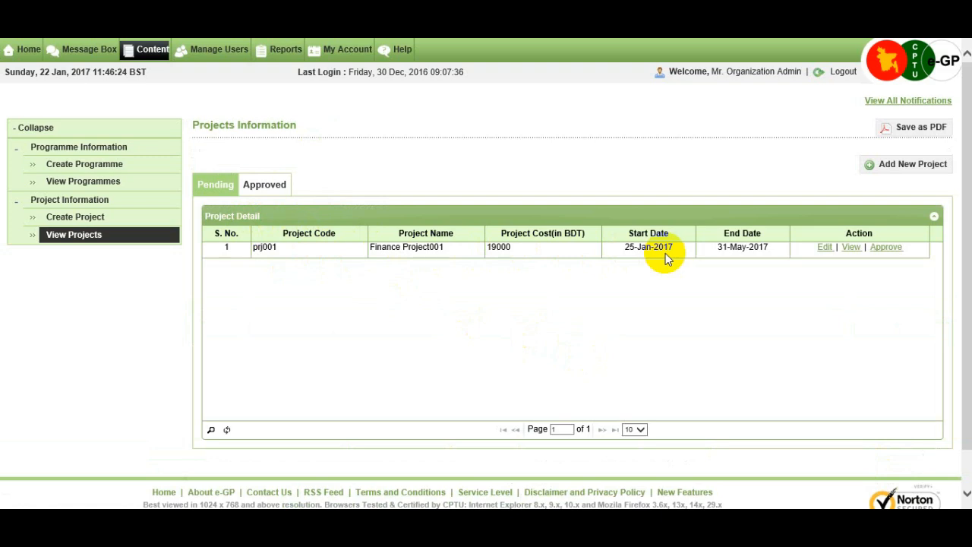
Open the pending project prj001 for editing and proceed past its key fields information.
left_click(825, 249)
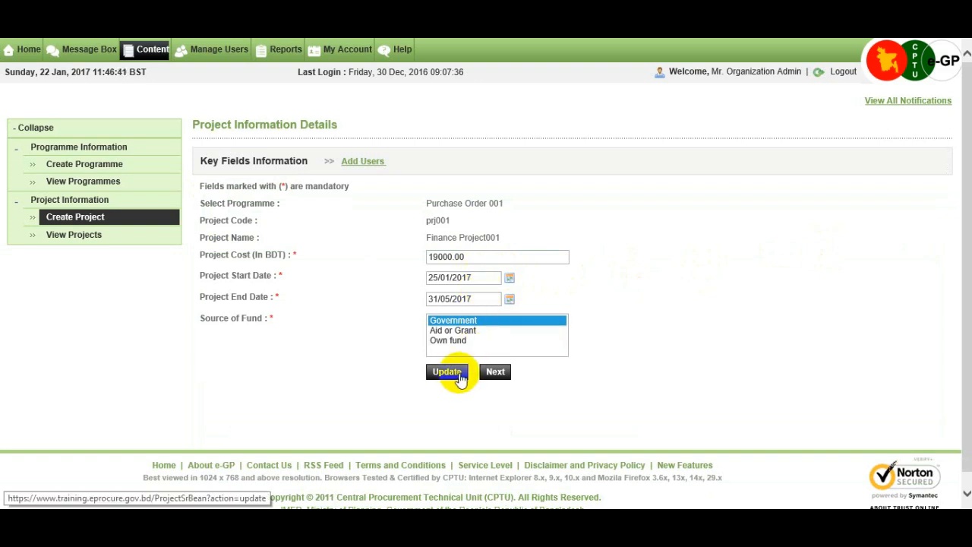
left_click(498, 378)
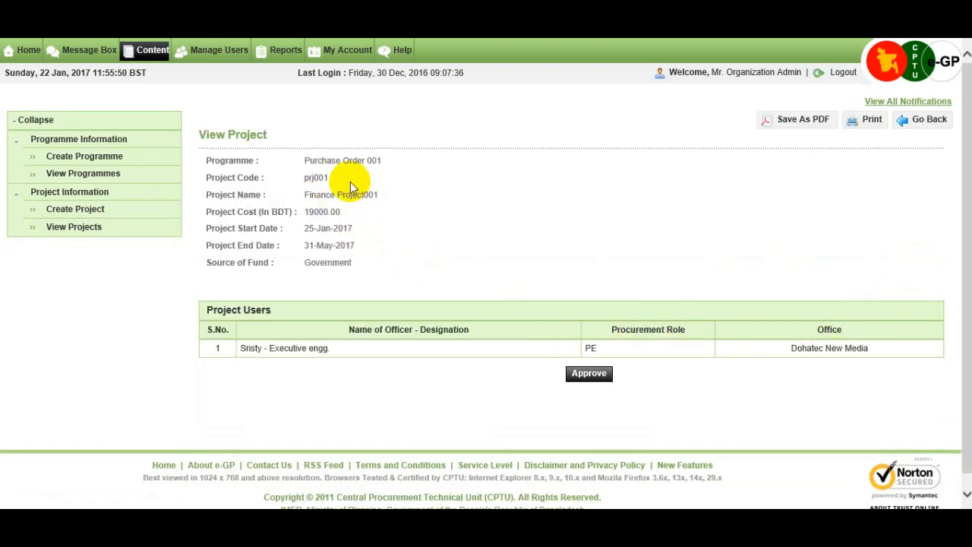
Approve the project prj001 and show the list of approved projects.
left_click(589, 374)
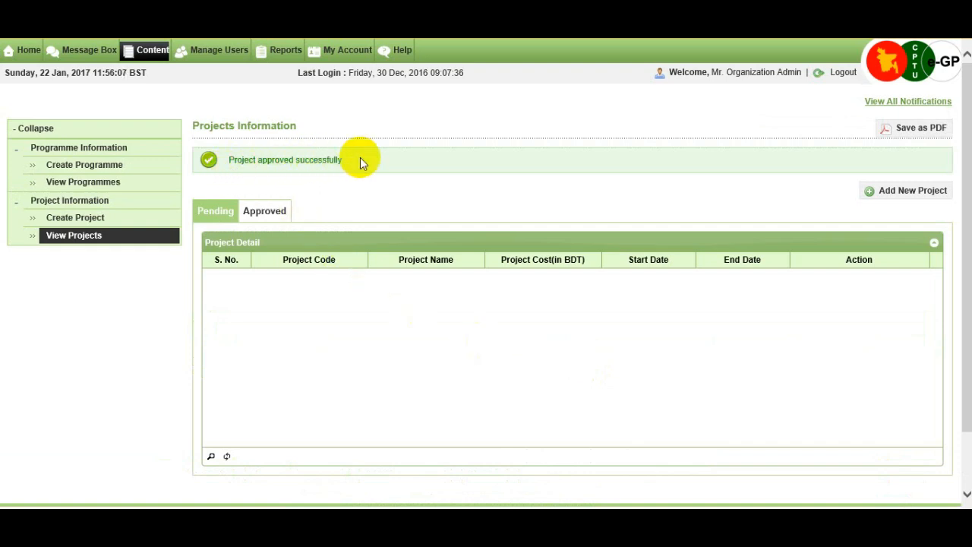
left_click(288, 217)
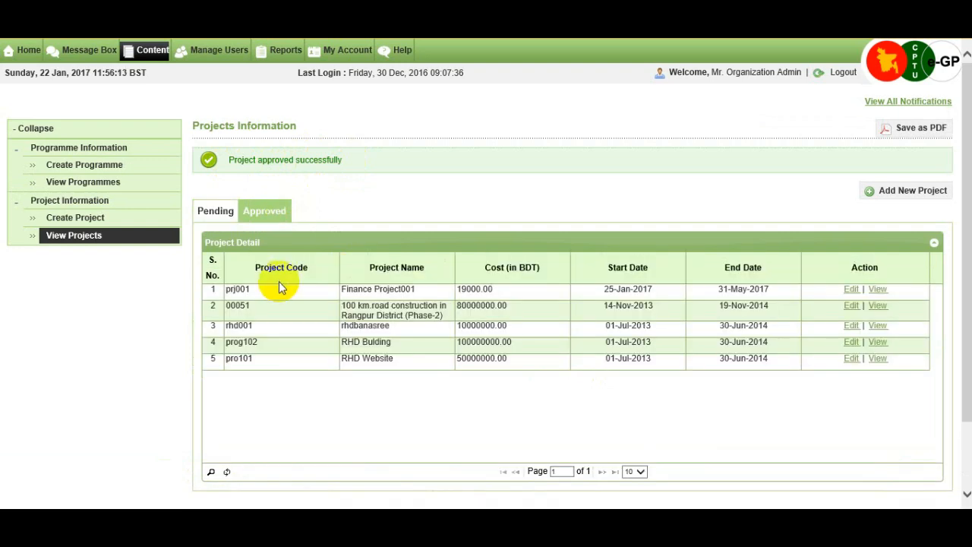